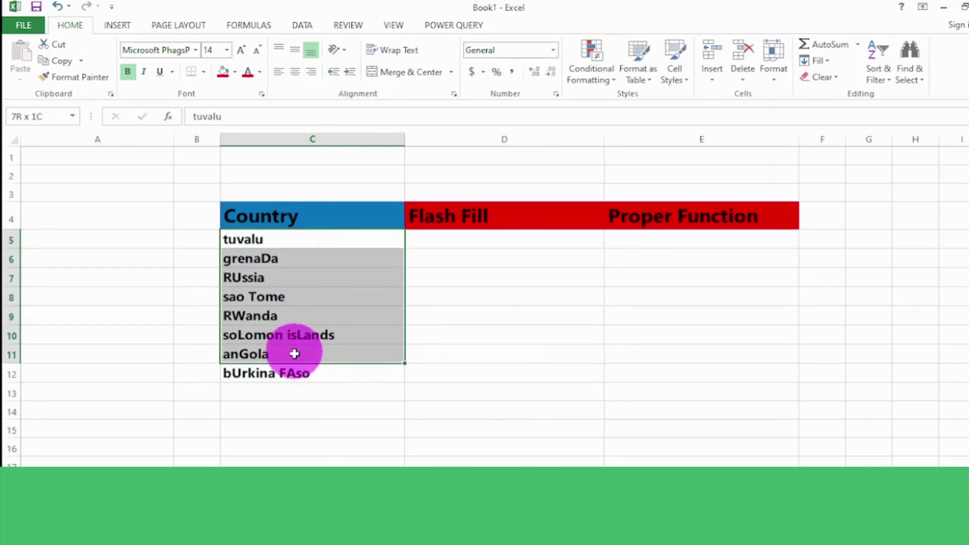
Examine the letter case of the country names in C5:C12 and the Flash Fill column header beside them.
right_click(345, 316)
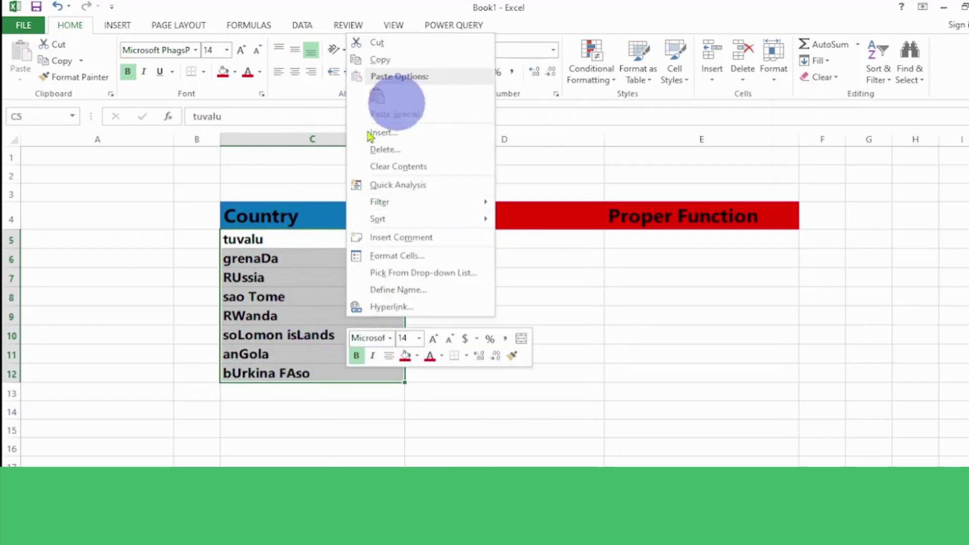
key("Escape")
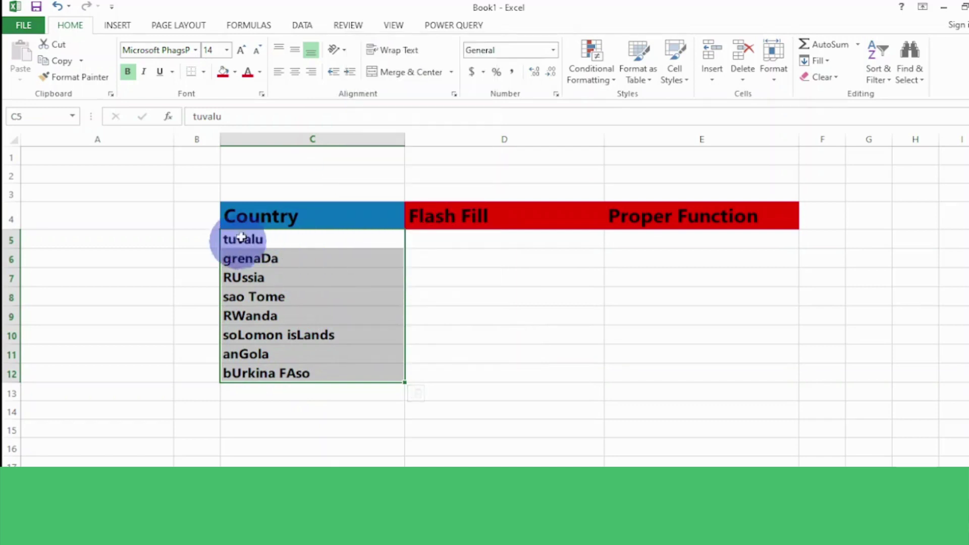
left_click(255, 236)
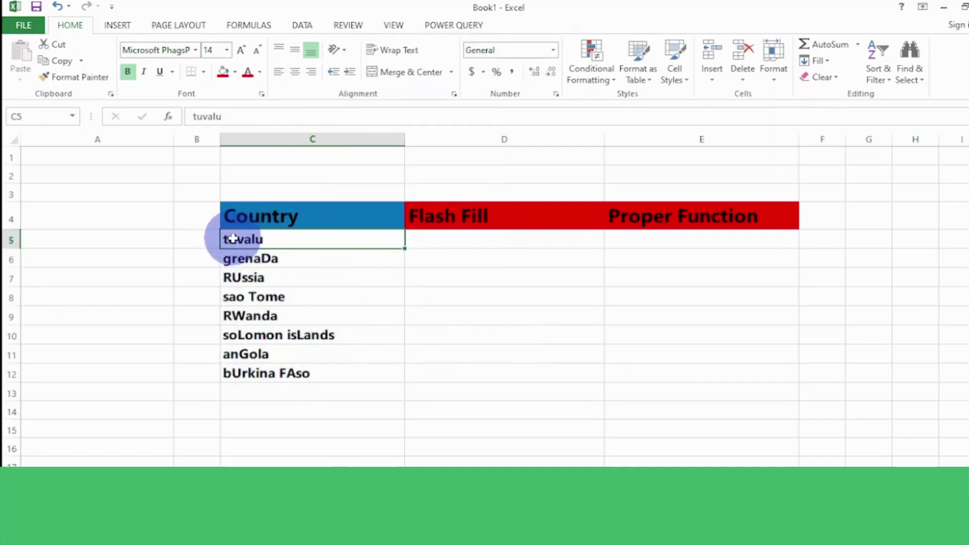
left_click(237, 338)
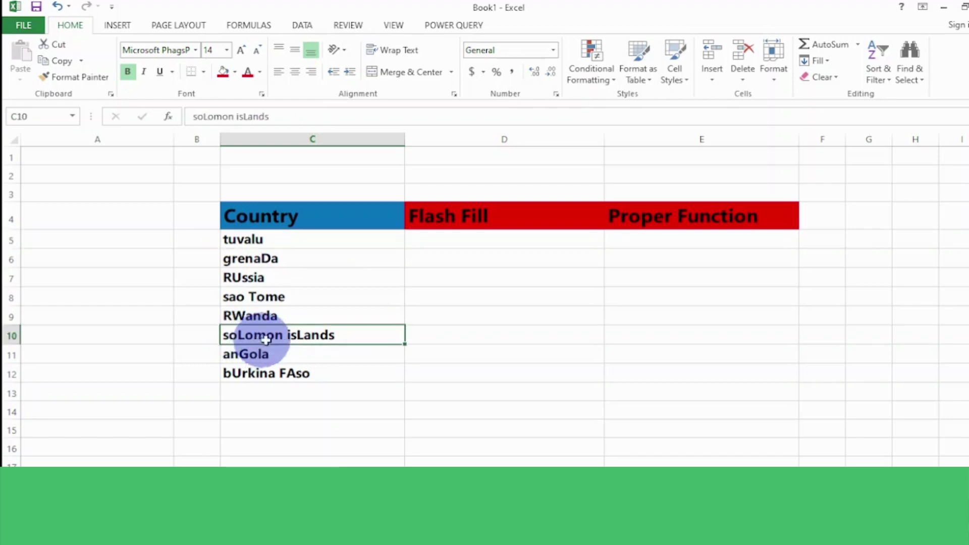
left_click(290, 373)
left_click(417, 291)
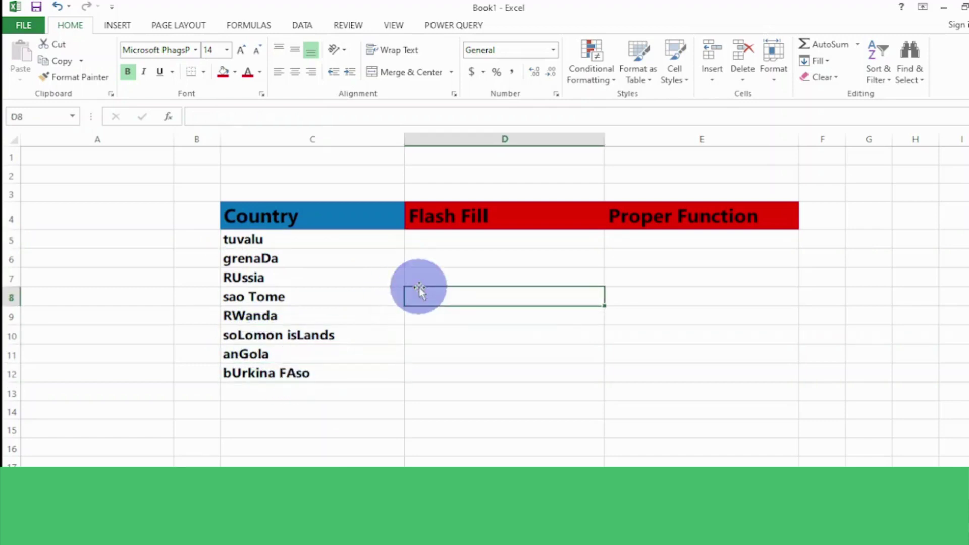
left_click(453, 207)
left_click(362, 256)
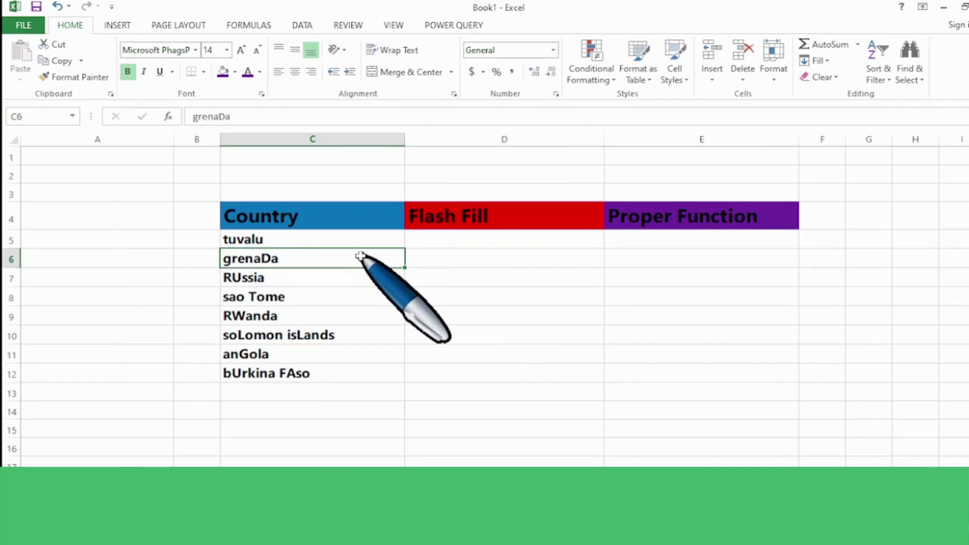
left_click(328, 313)
left_click(273, 238)
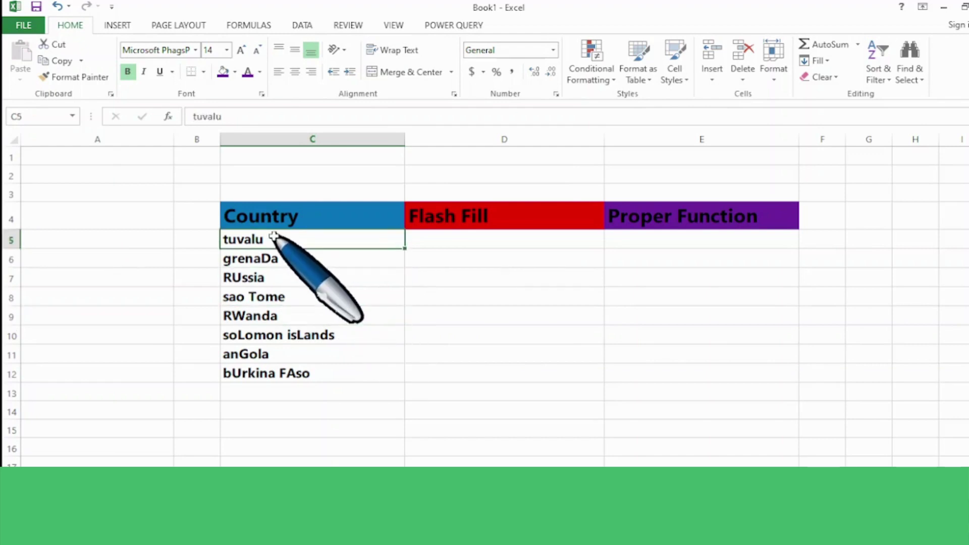
left_click(303, 137)
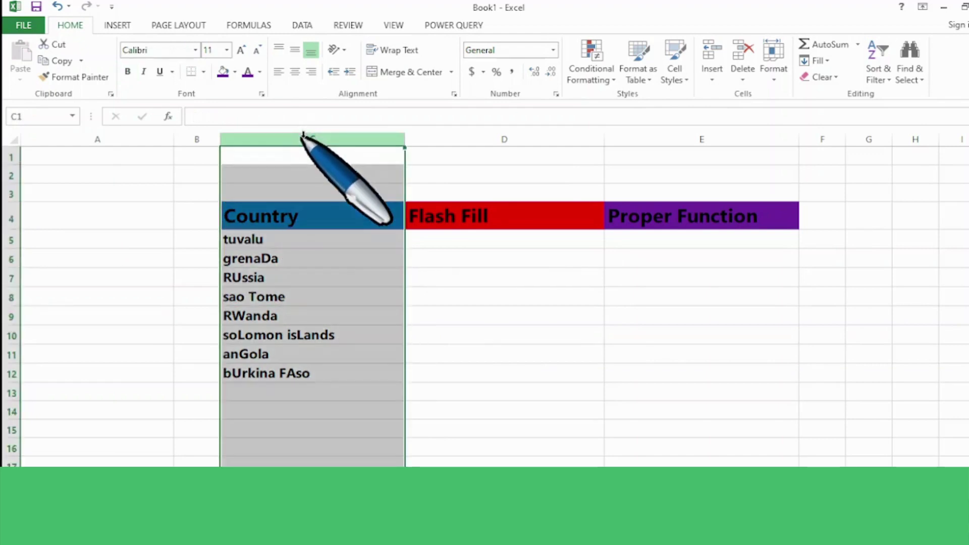
left_click(285, 249)
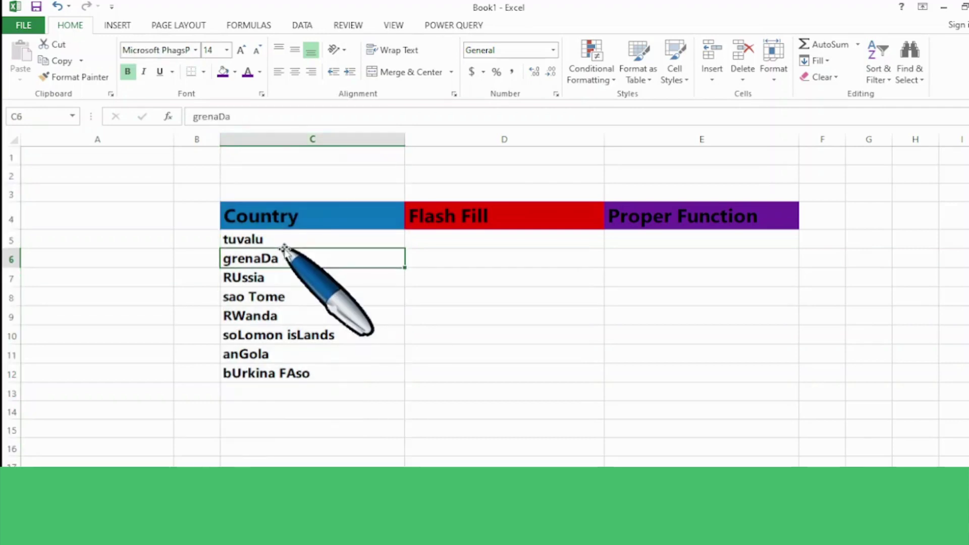
left_click(303, 310)
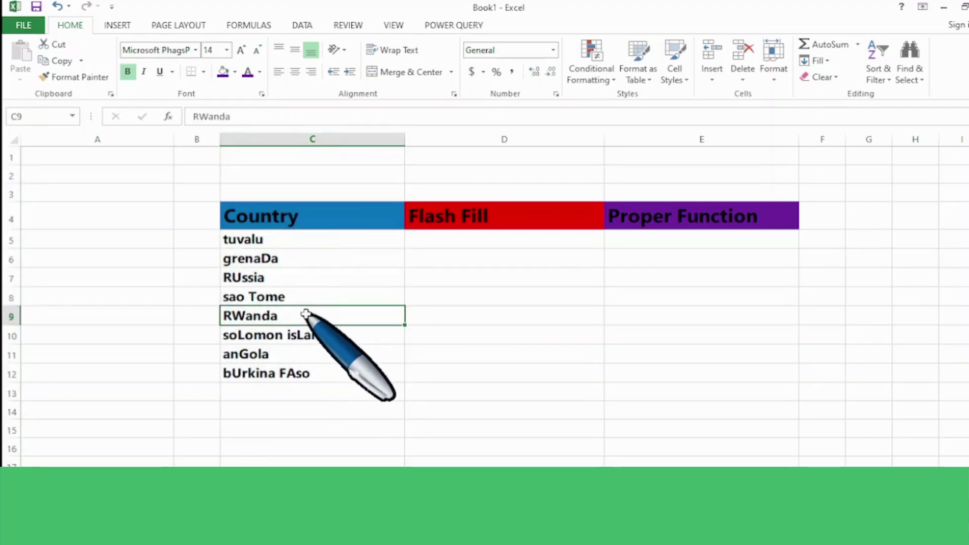
left_click(272, 242)
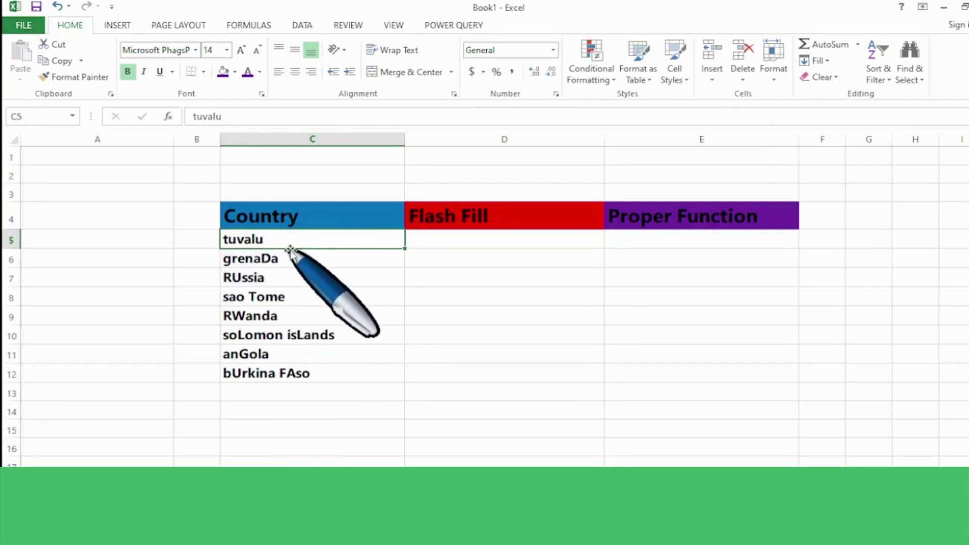
left_click(272, 260)
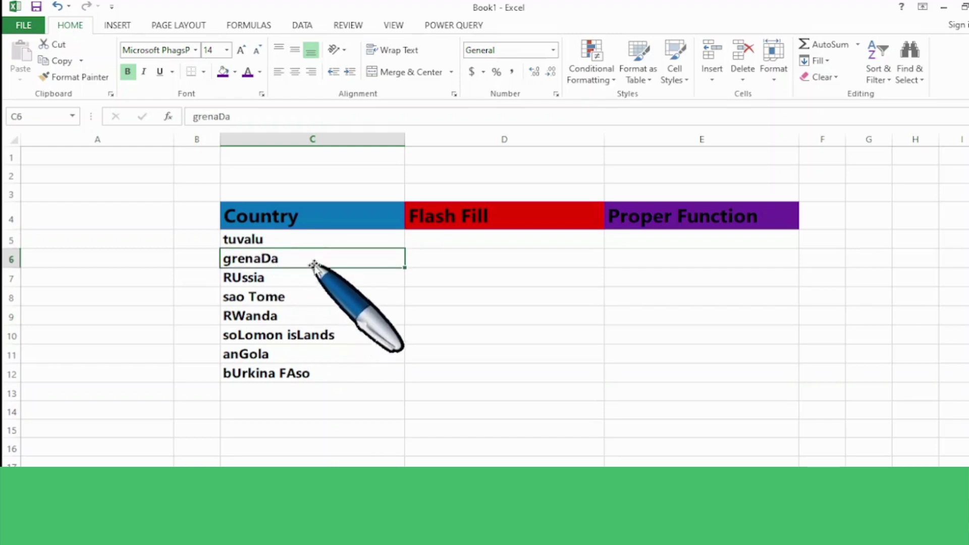
left_click(276, 335)
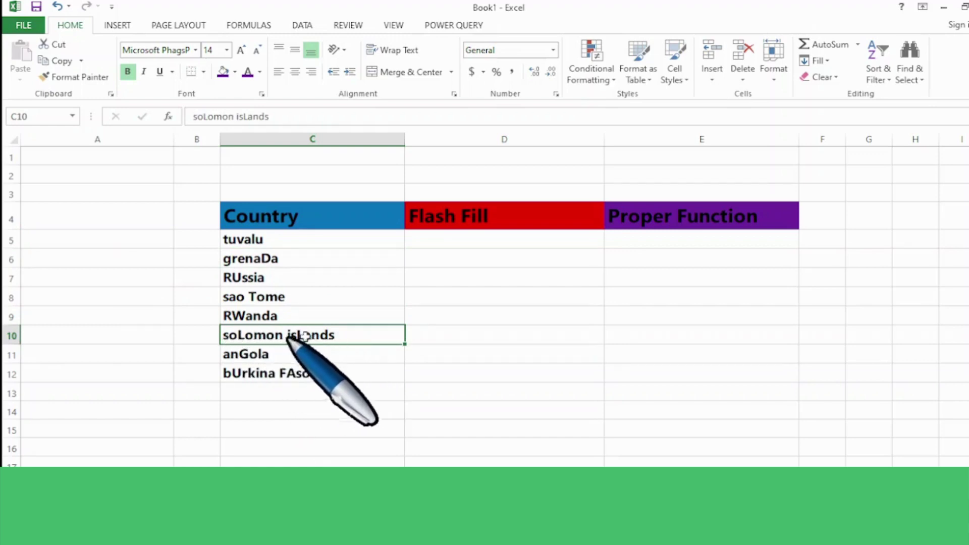
left_click(324, 242)
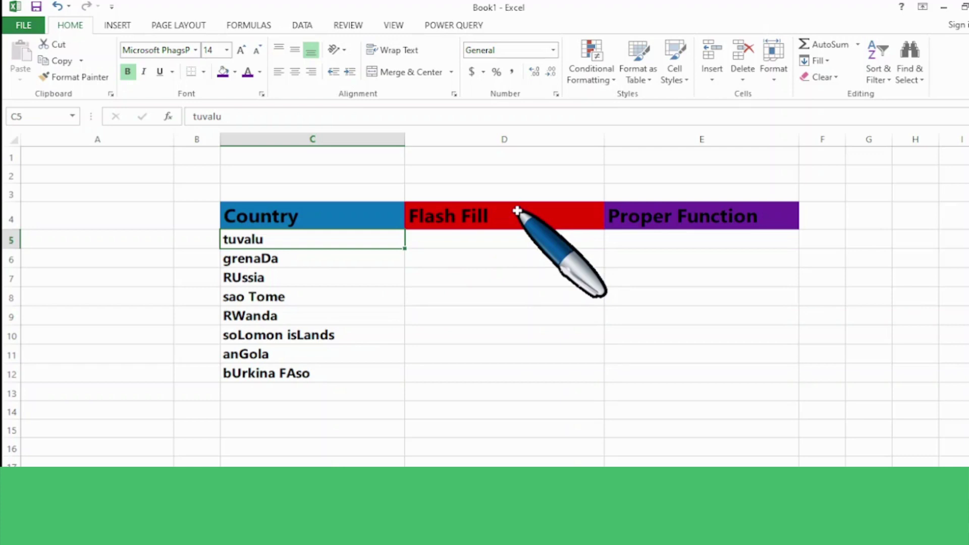
Enter Tuvalu in D5 as the properly capitalised example for the Flash Fill column.
left_click(446, 242)
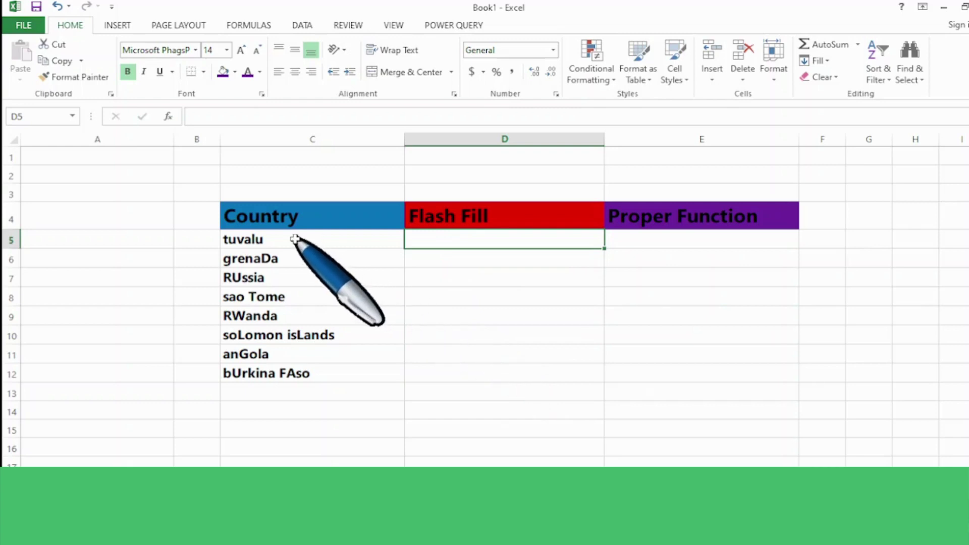
left_click_drag(297, 240, 461, 238)
left_click(461, 238)
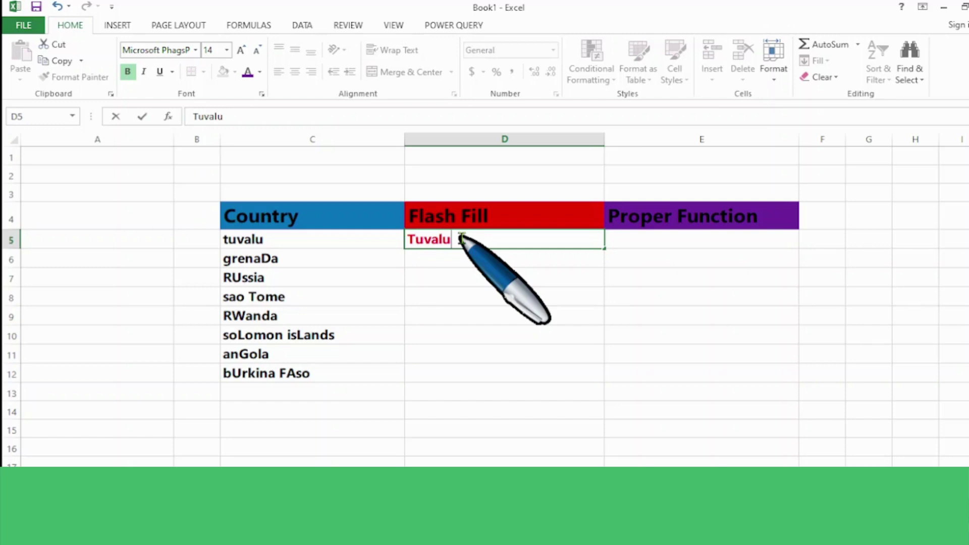
type("Tuvalu")
key("Return")
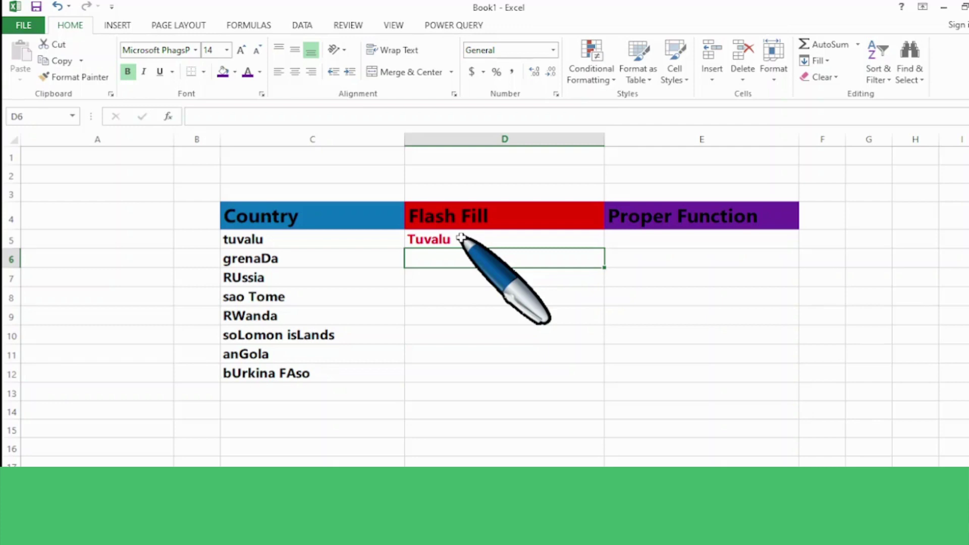
Enter Grenada in D6 and accept the Flash Fill suggestions for the remaining countries down to D12.
type("Grenada")
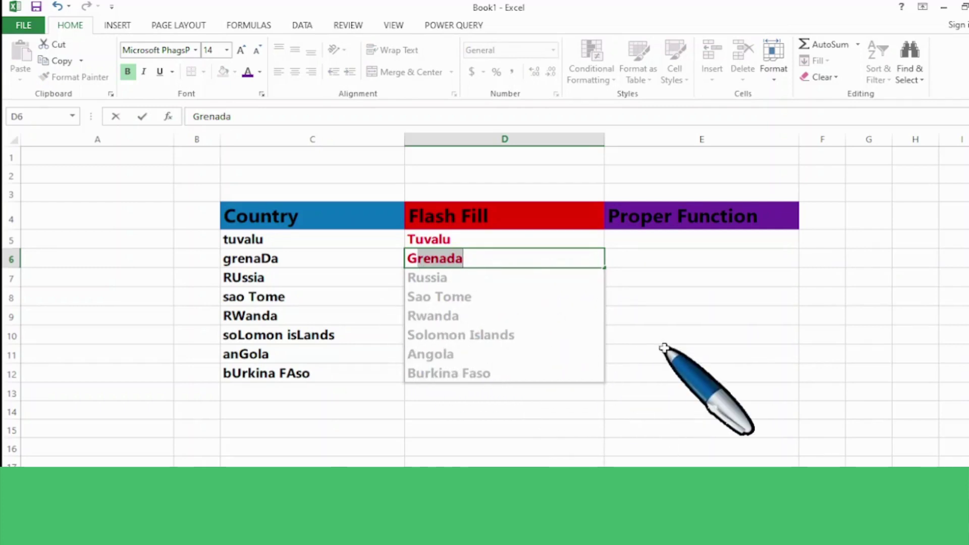
key("Return")
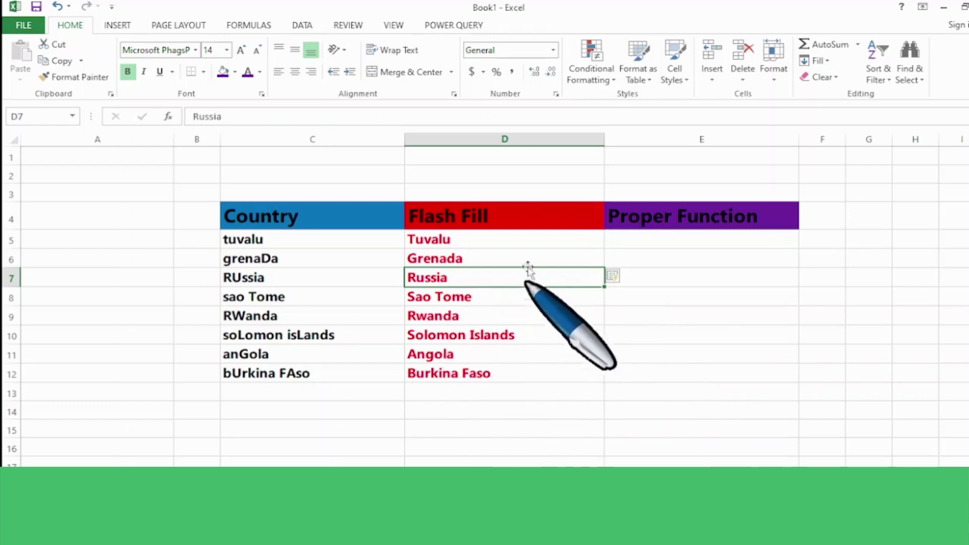
left_click(454, 372)
left_click(263, 257)
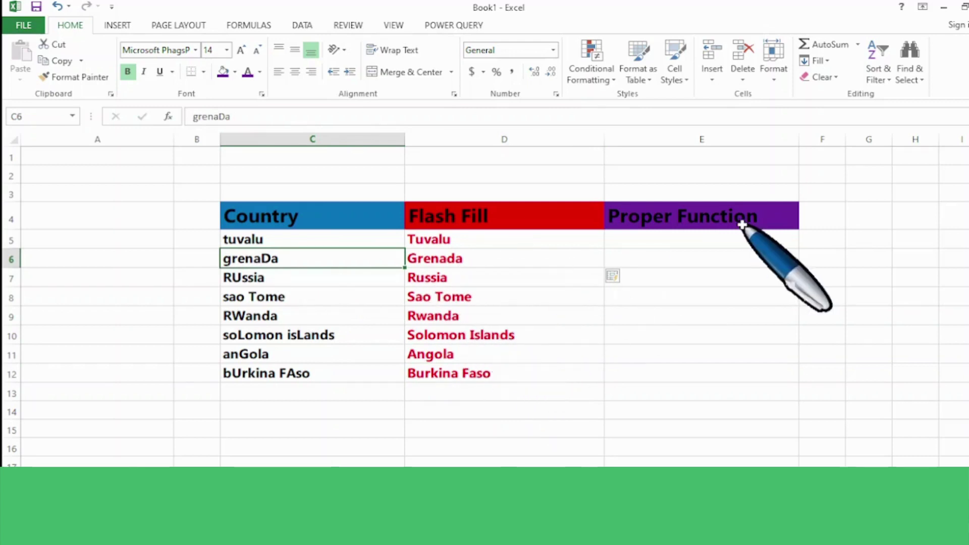
Open the On-Screen Keyboard and enter the formula =PROPER(C5) in E5 under Proper Function.
left_click(641, 253)
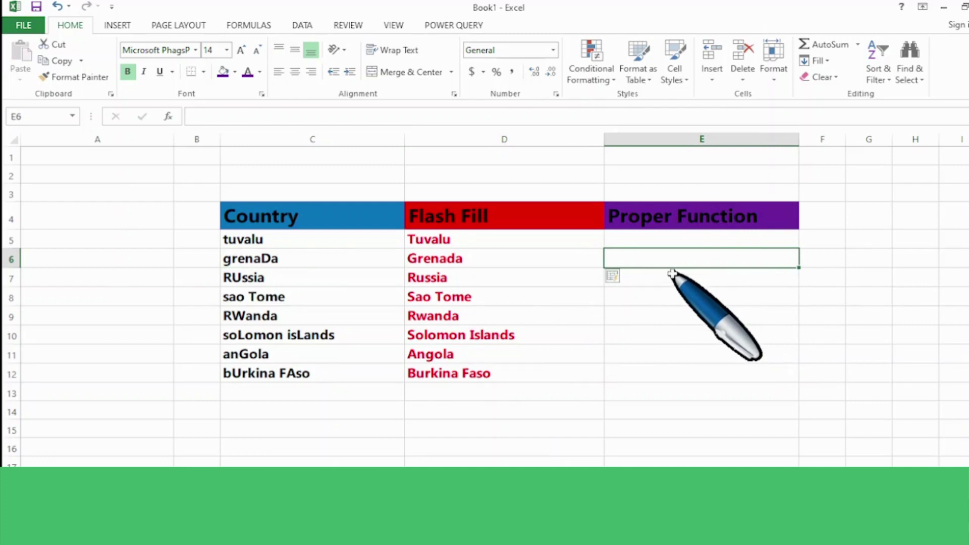
left_click(647, 244)
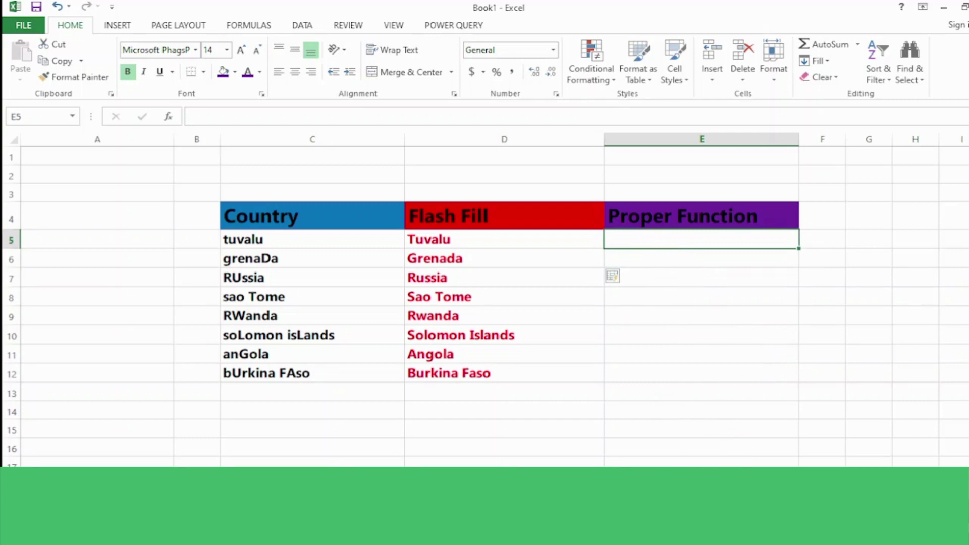
key("ctrl+super+o")
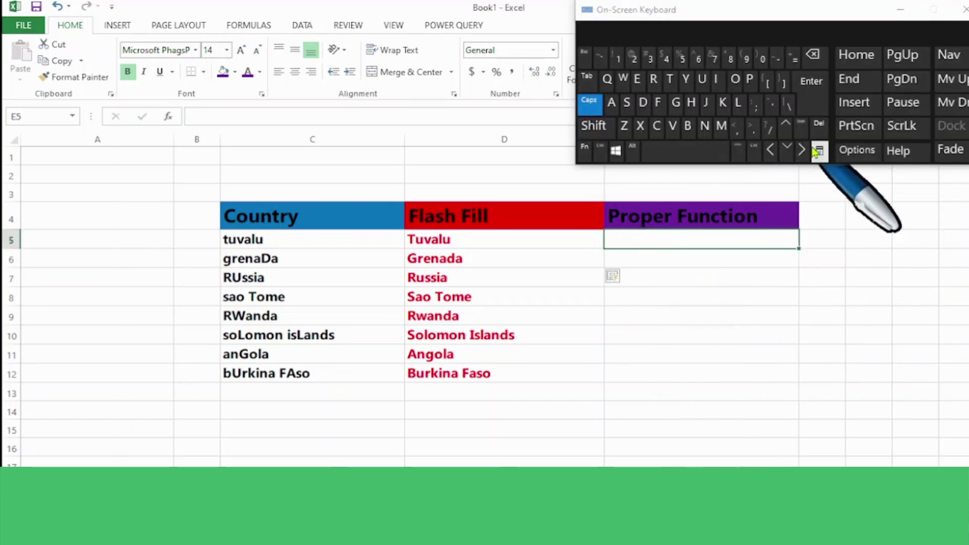
left_click(797, 64)
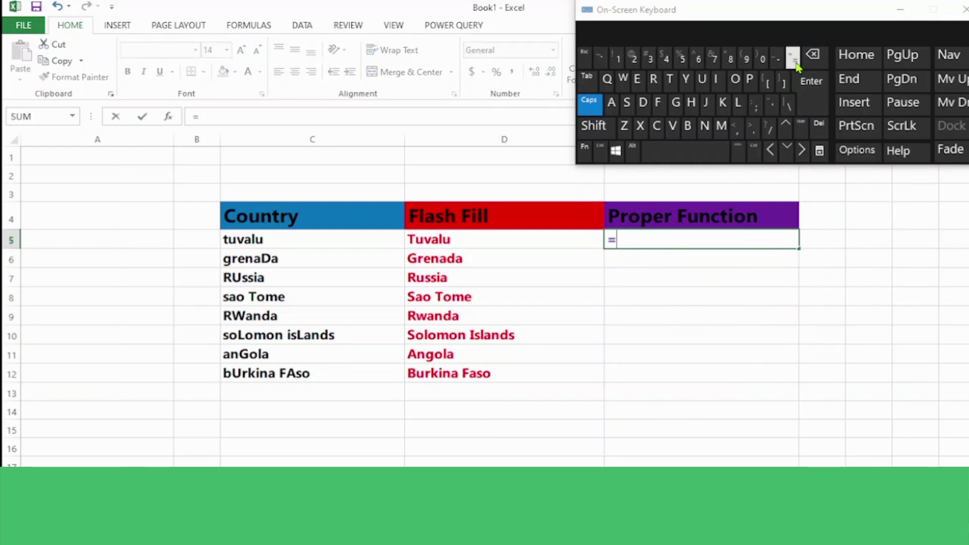
type("PROP")
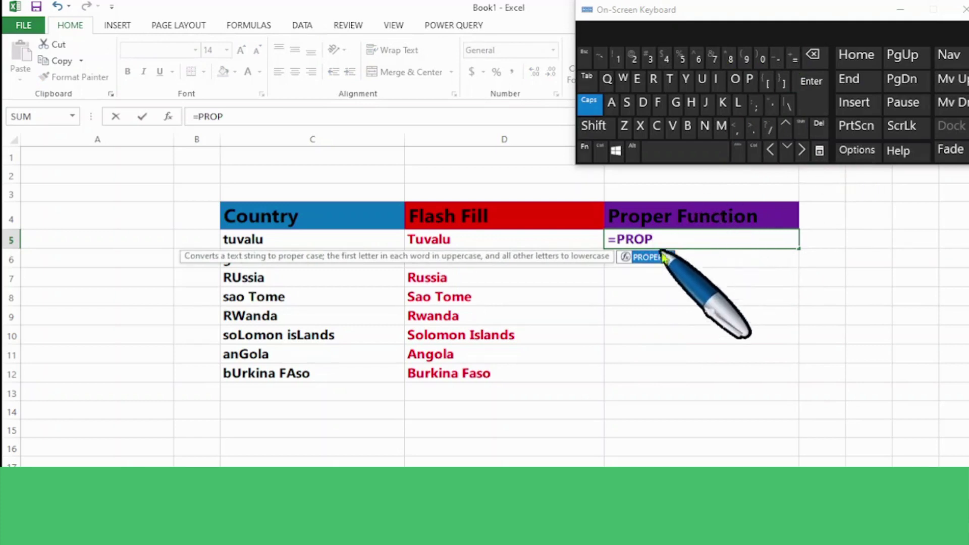
double_click(649, 266)
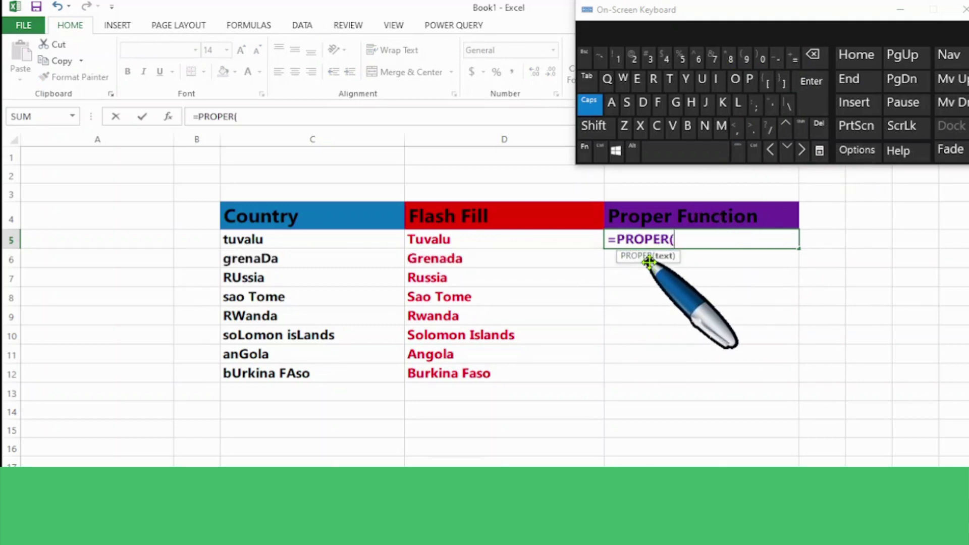
left_click(278, 241)
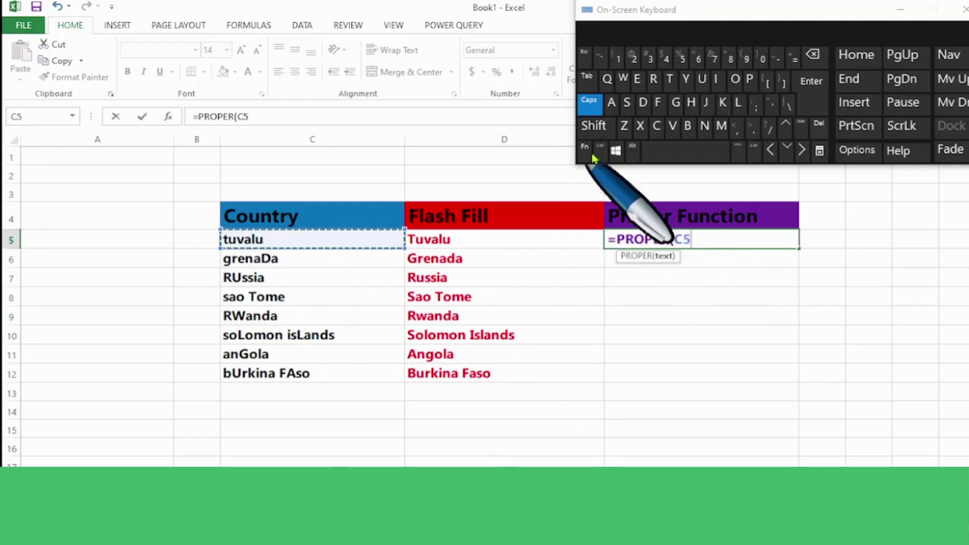
left_click(603, 125)
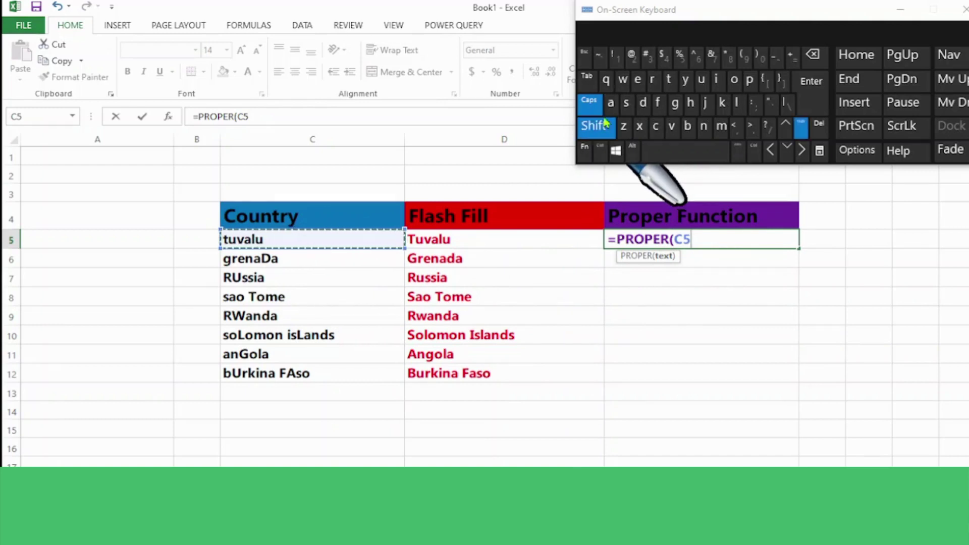
left_click(761, 58)
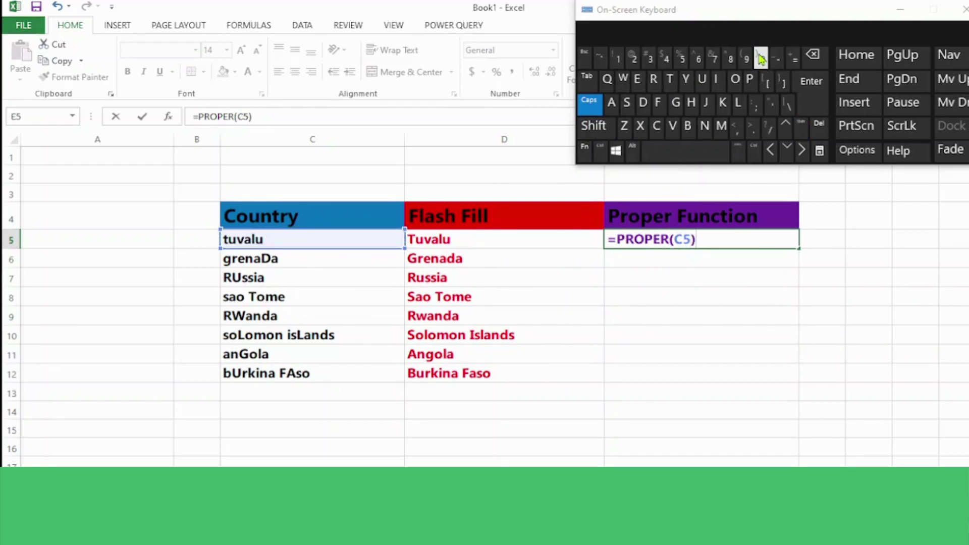
key("Return")
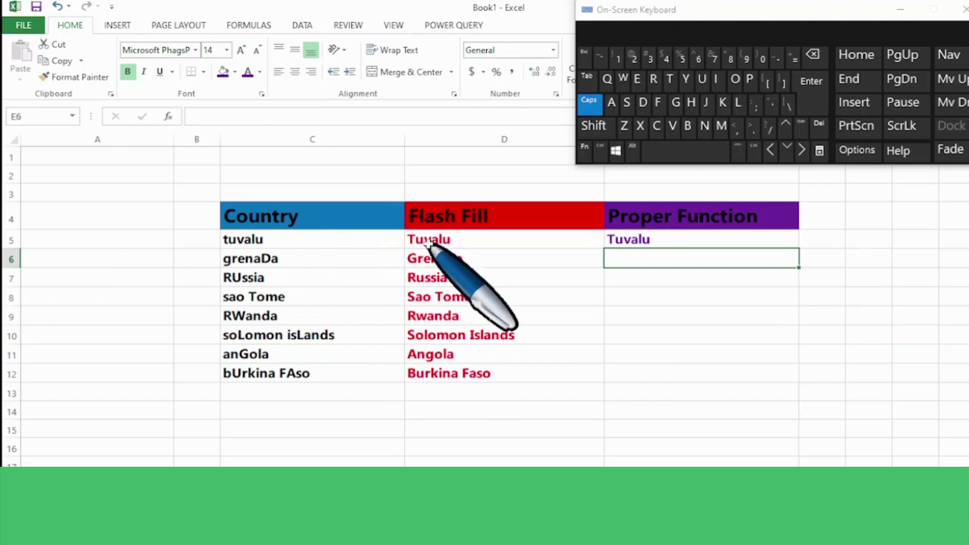
Fill the PROPER formula from E5 down to E12 and check the copied formula in E7.
left_click(702, 242)
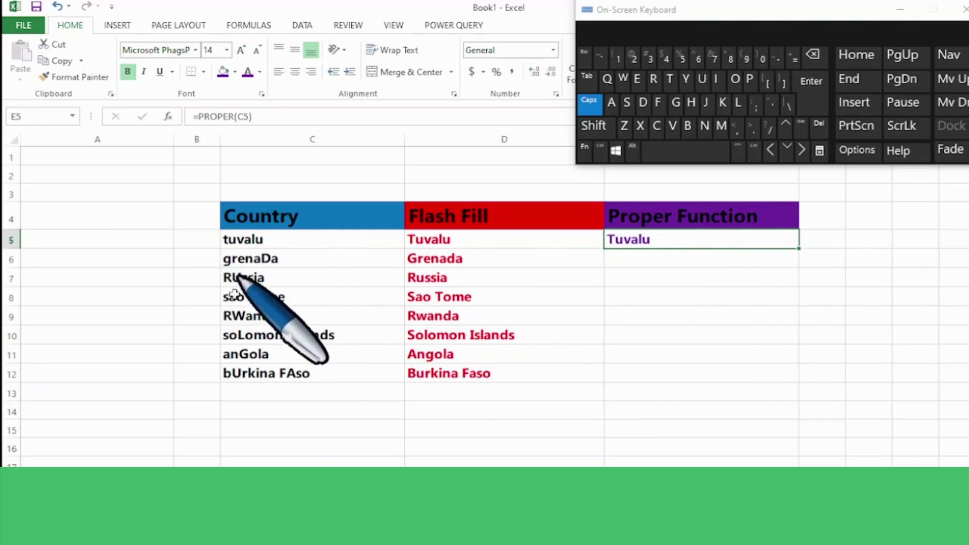
double_click(800, 249)
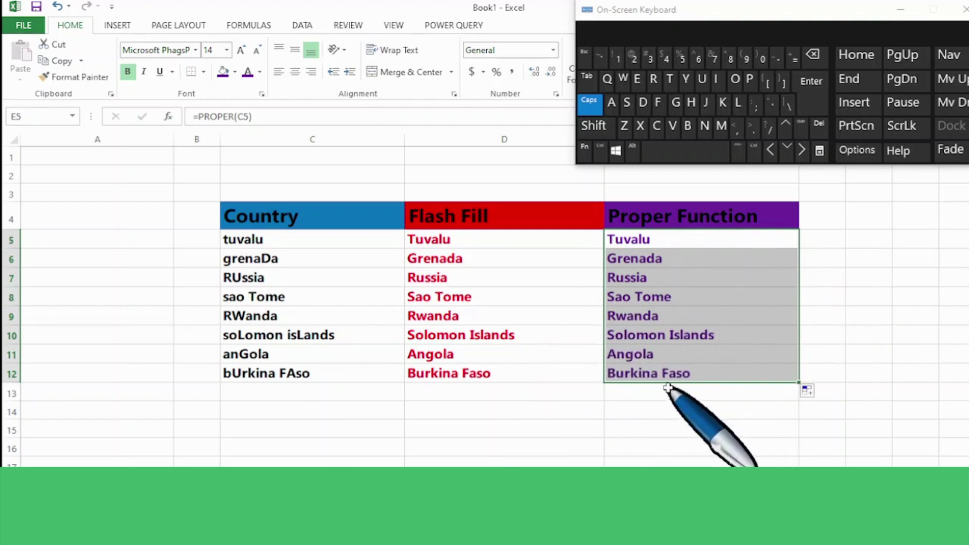
left_click(671, 275)
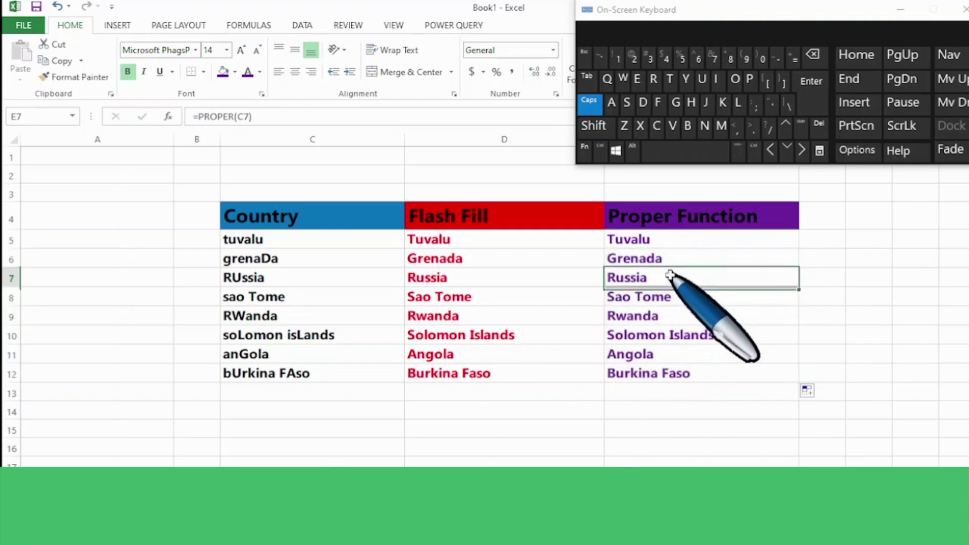
Edit the source country names to read must tuvalu in C5 and new soLomon isLands in C10.
left_click(286, 244)
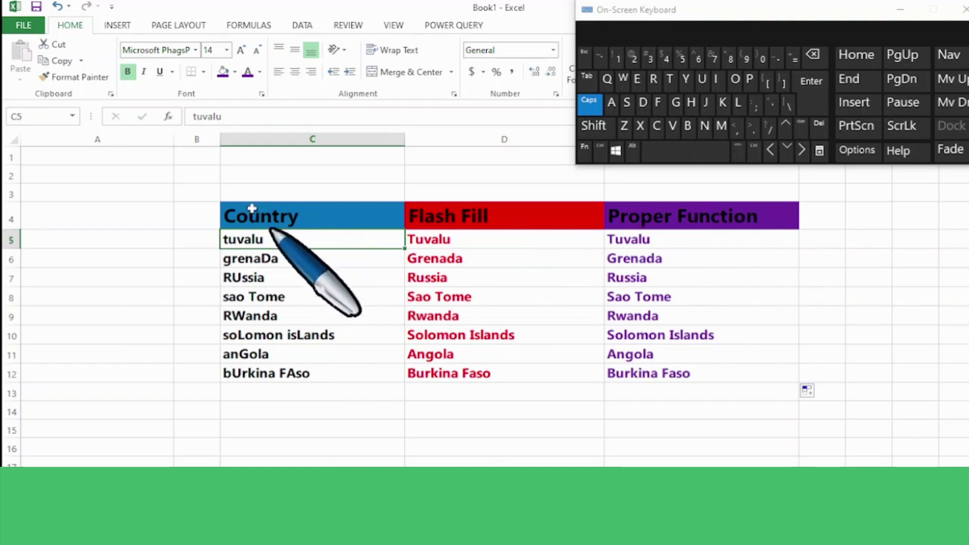
left_click(193, 117)
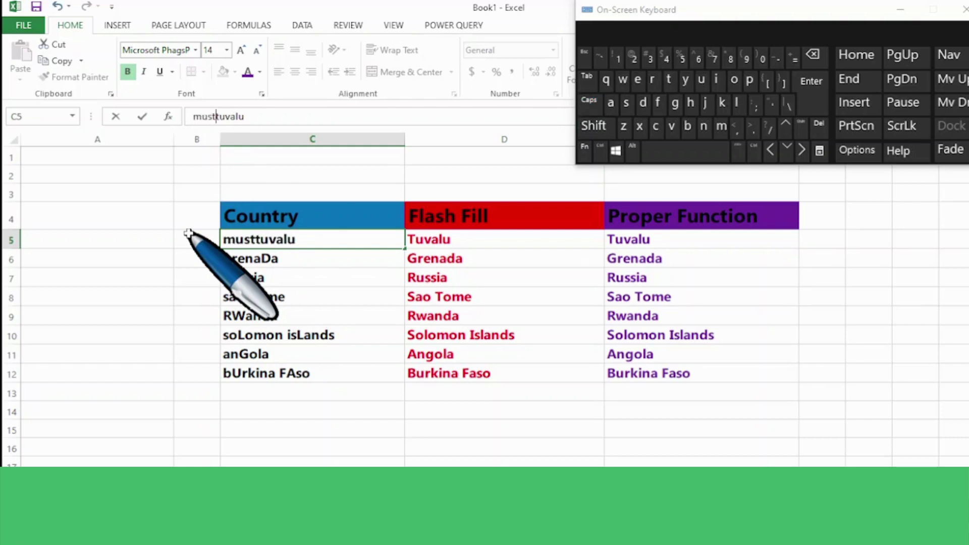
key("Return")
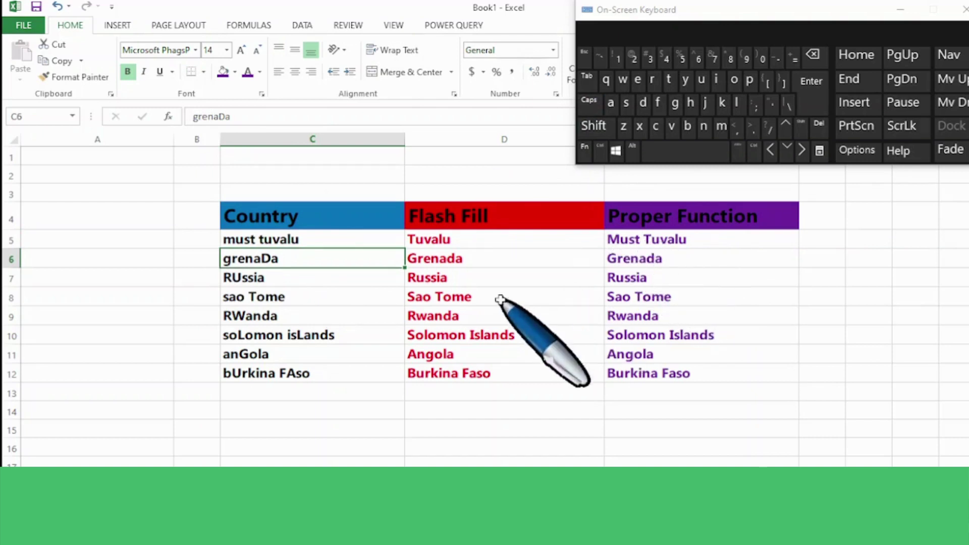
left_click(266, 333)
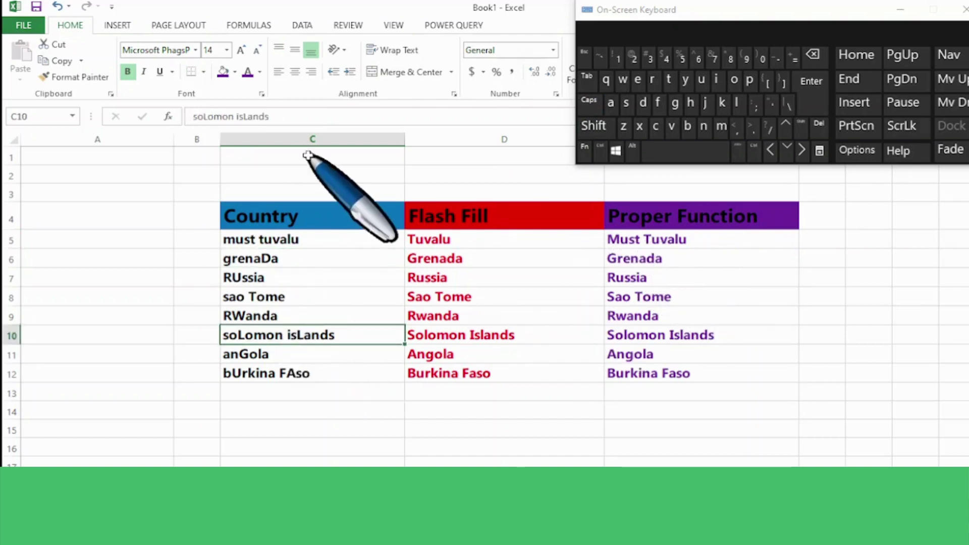
left_click(192, 116)
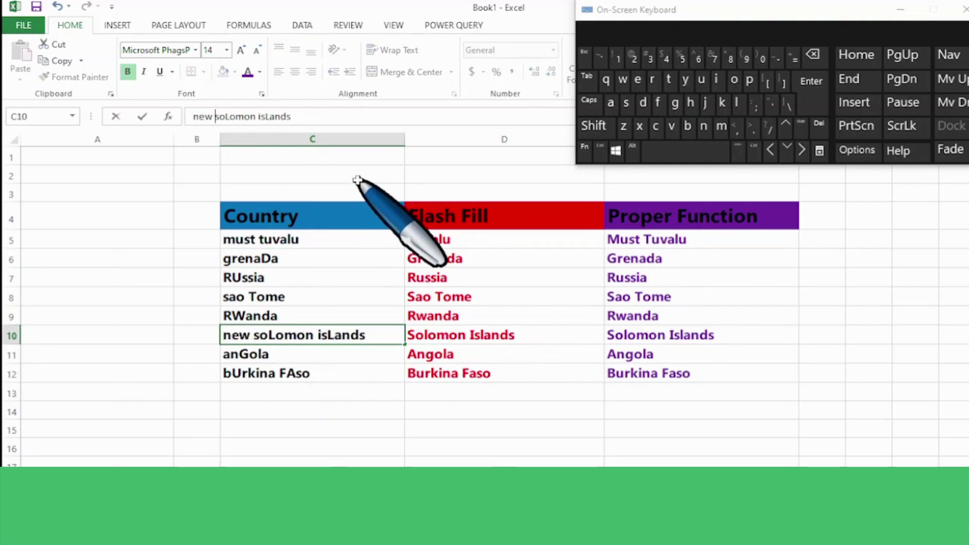
key("Return")
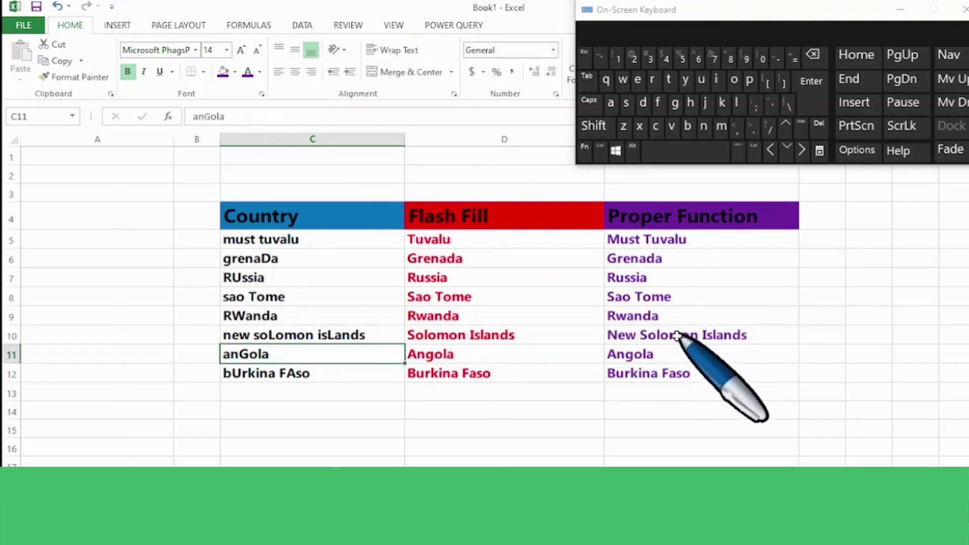
Check the PROPER formulas in E5 and E9, and replace the formulas in E5:E12 with their values by copying and pasting in place.
left_click(647, 241)
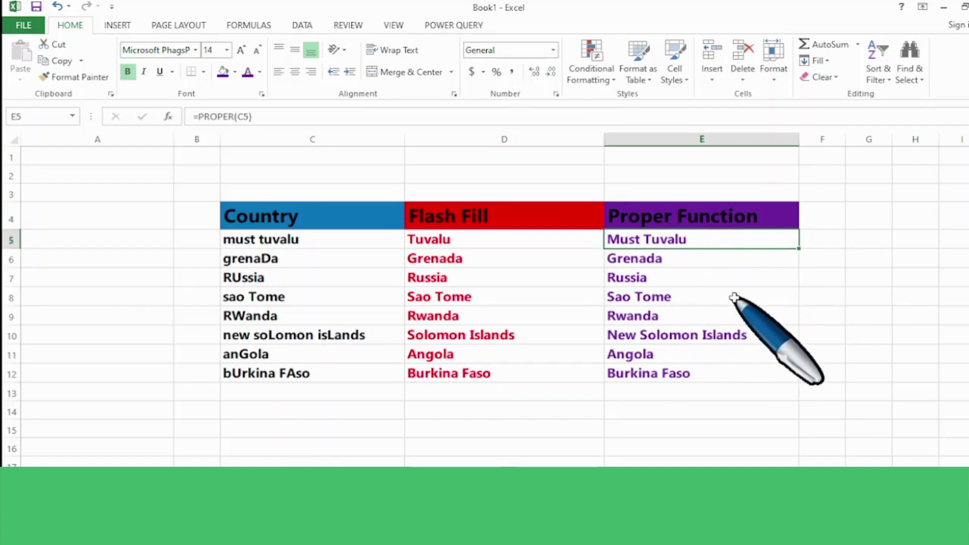
left_click(623, 314)
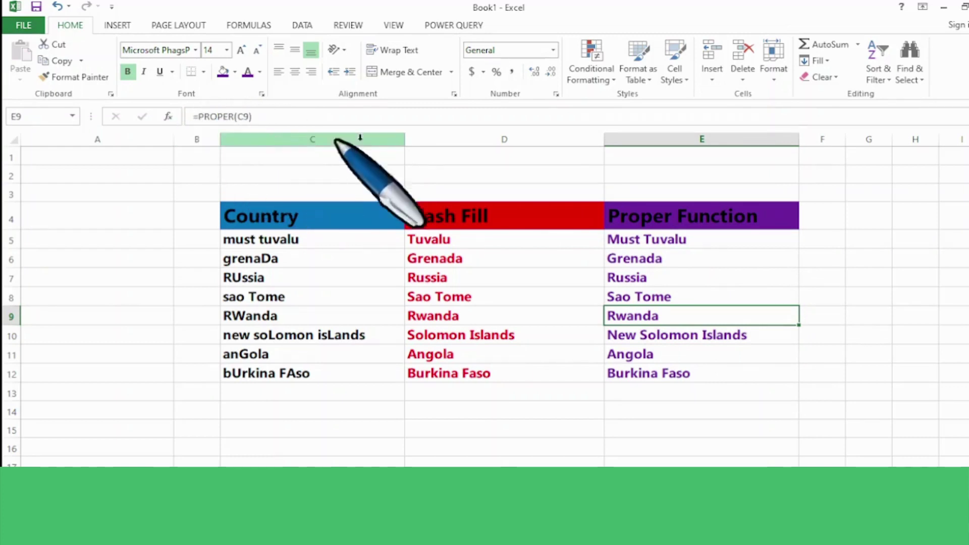
left_click(732, 267)
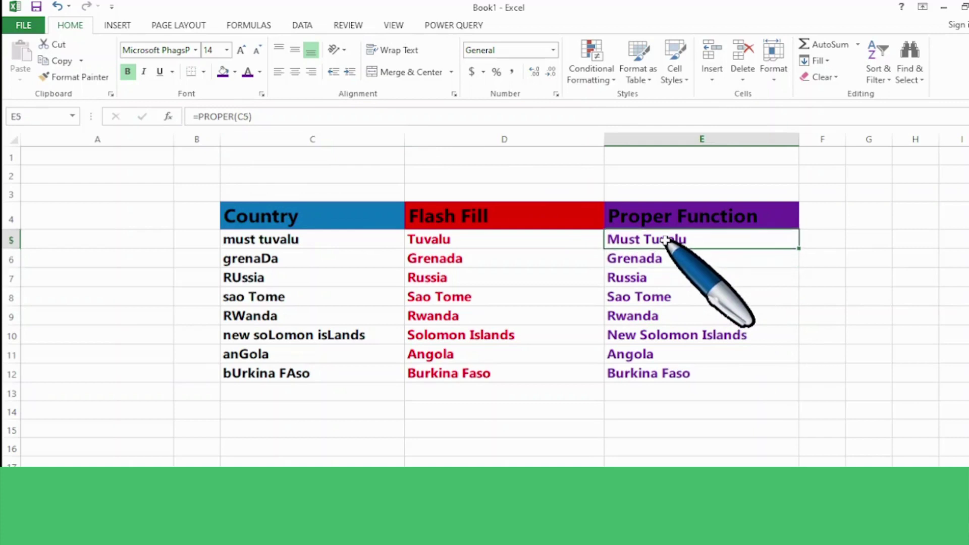
left_click_drag(665, 240, 665, 374)
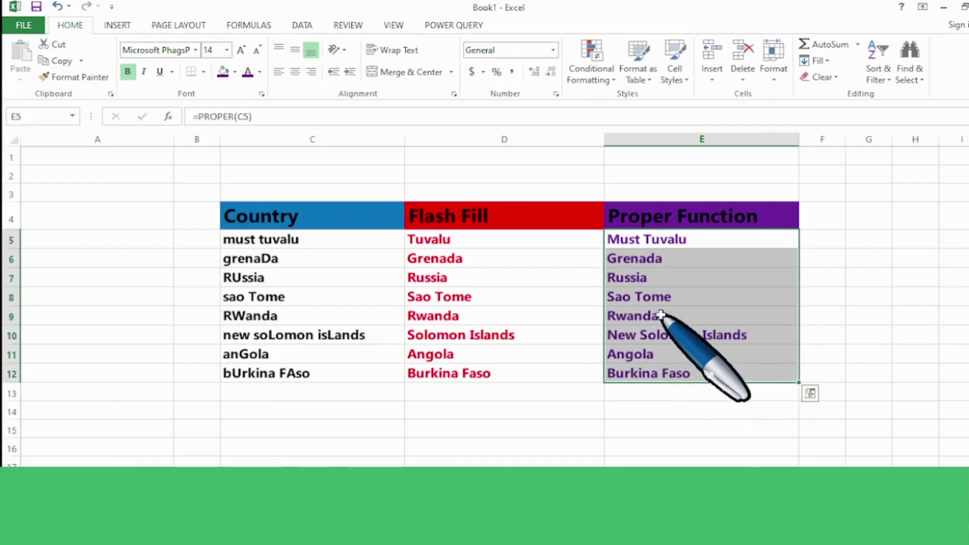
right_click(661, 315)
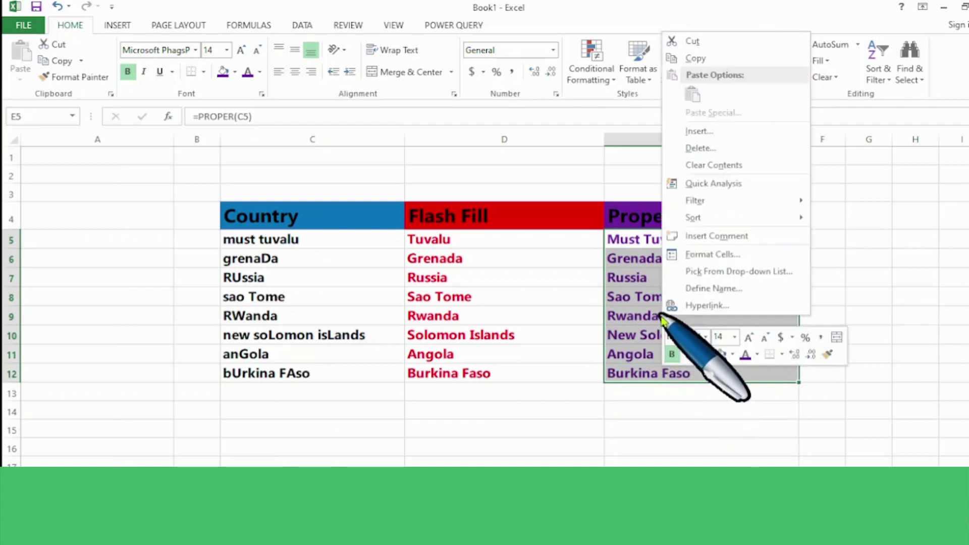
left_click(700, 58)
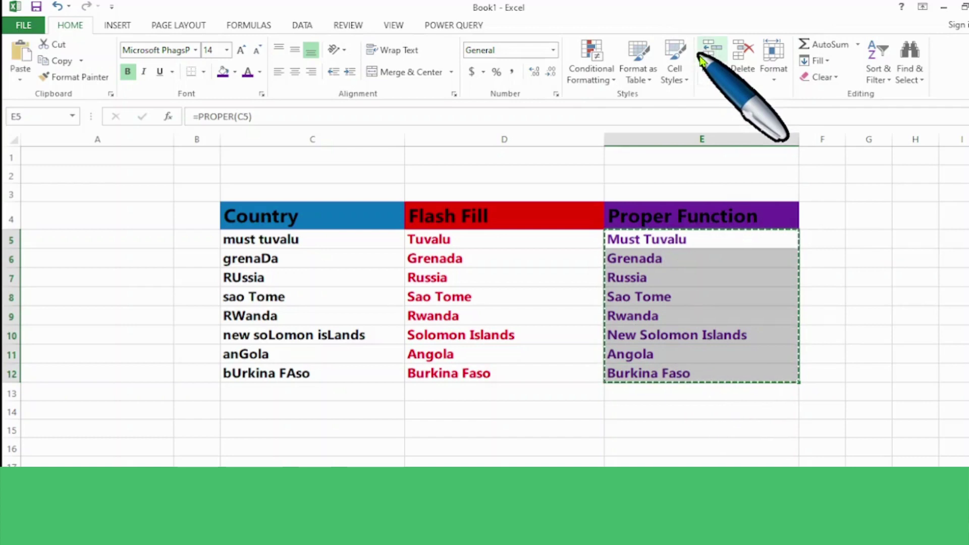
left_click(659, 238)
right_click(661, 241)
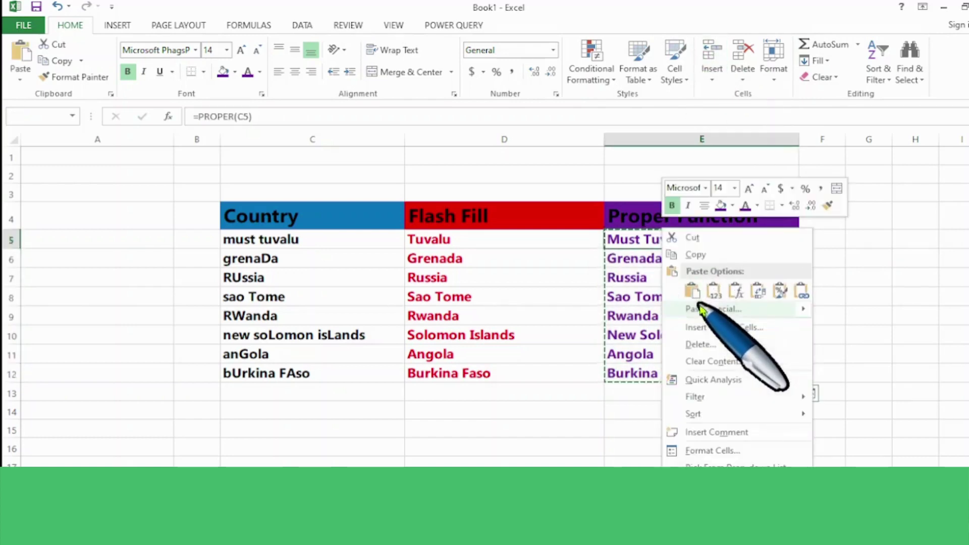
mouse_move(702, 298)
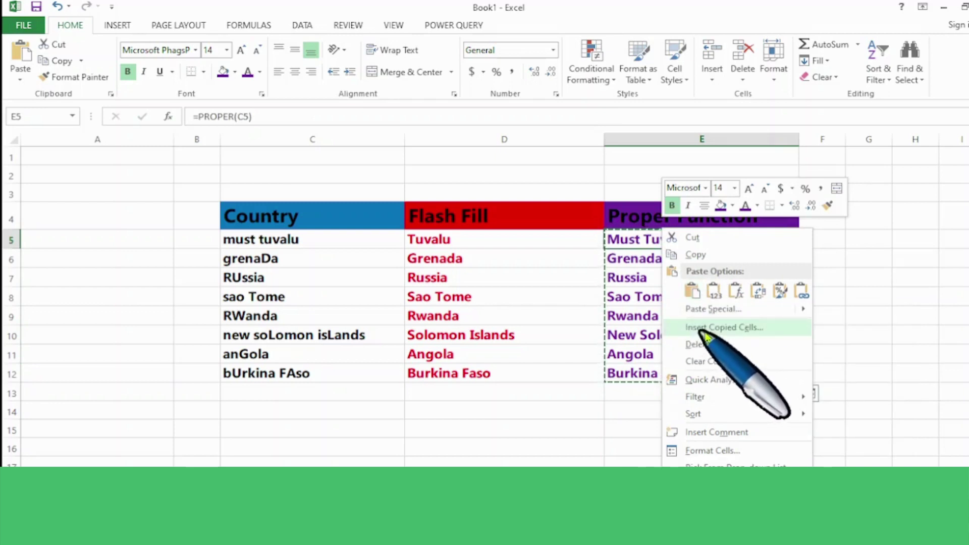
left_click(690, 295)
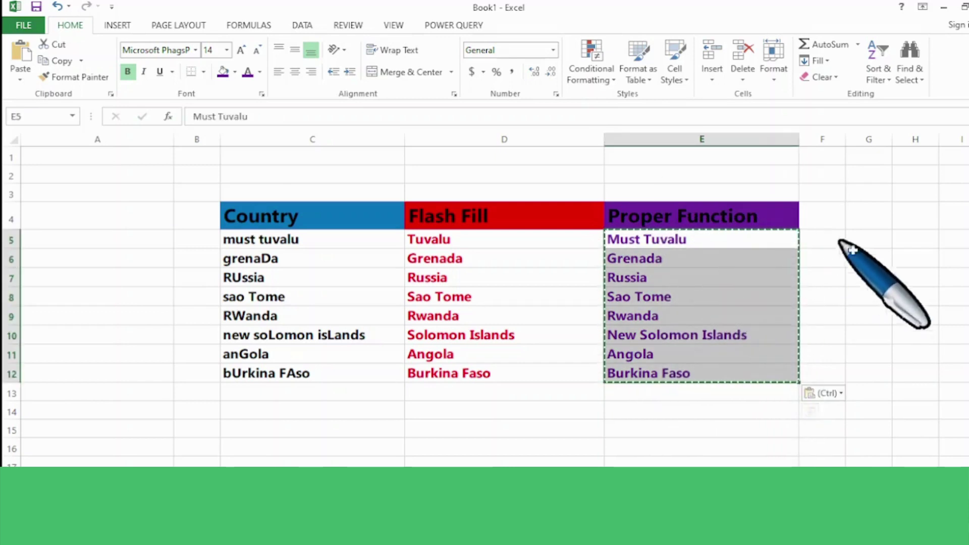
End the copy mode and examine whether E5, E6, E8 and E10 under Proper Function hold formulas or plain text.
left_click(866, 258)
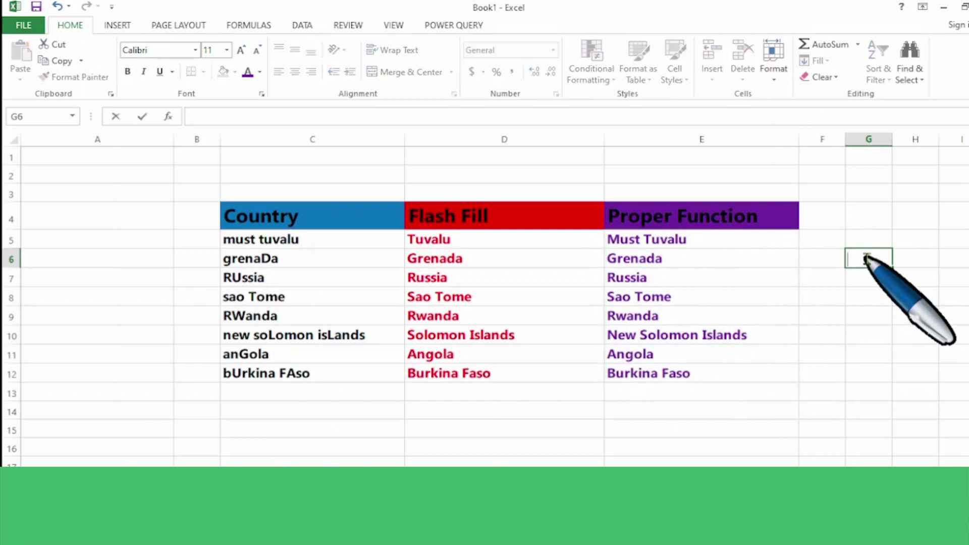
left_click(723, 241)
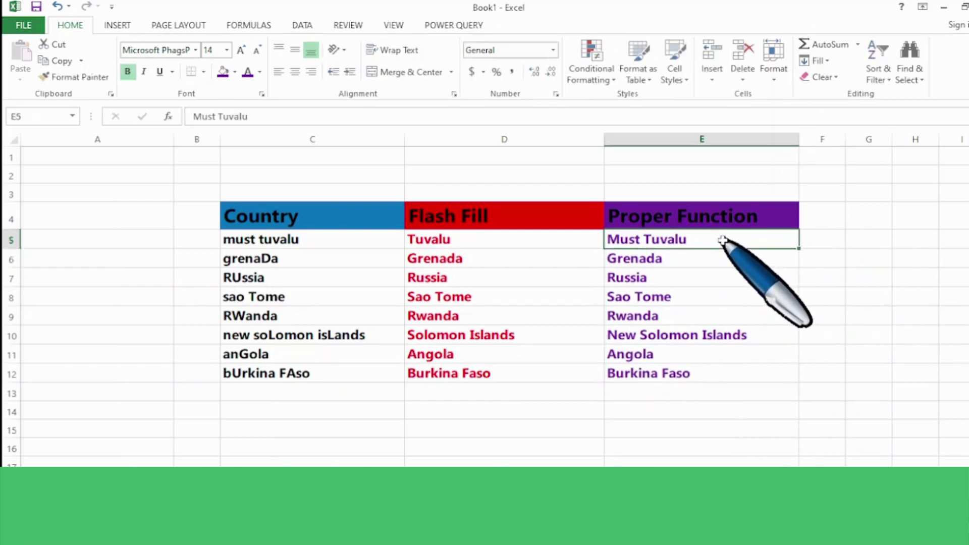
left_click(668, 259)
left_click(670, 242)
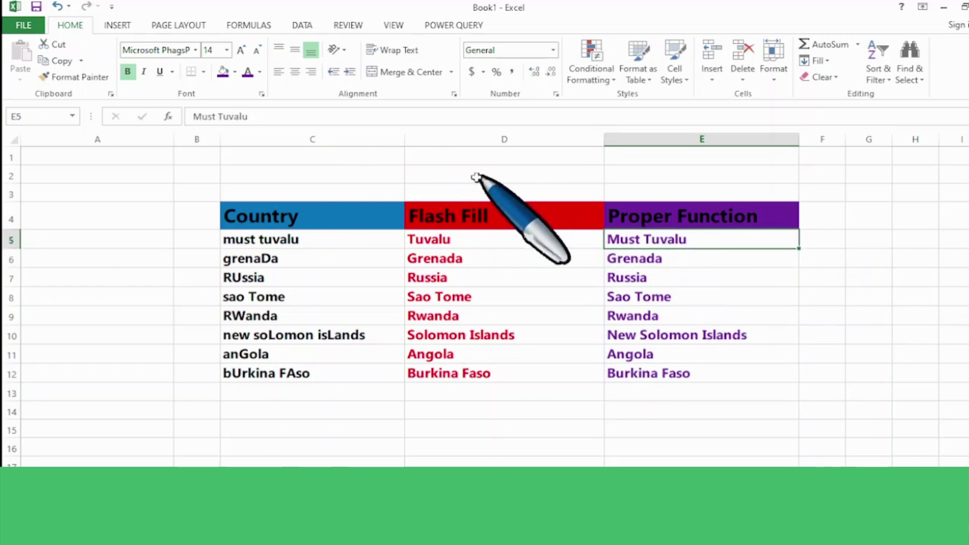
left_click(654, 258)
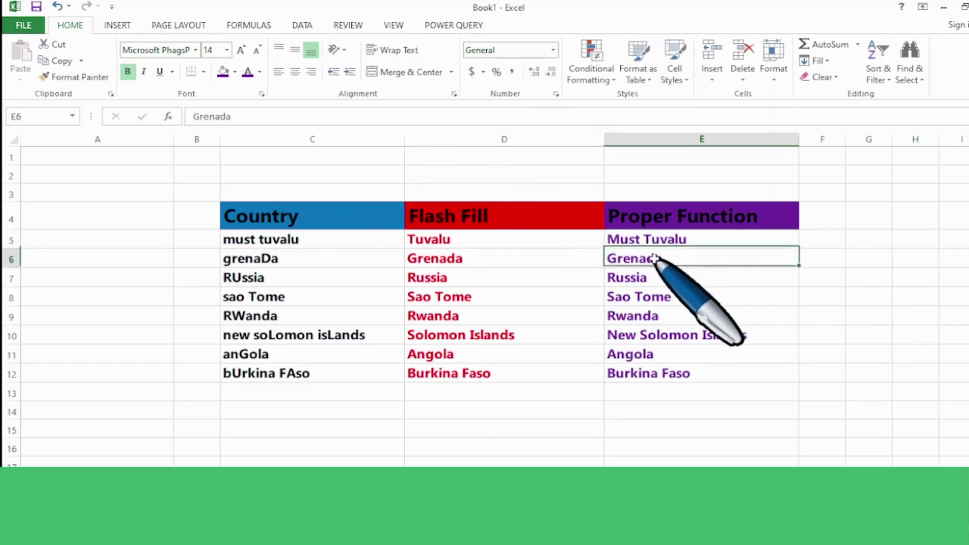
left_click(654, 296)
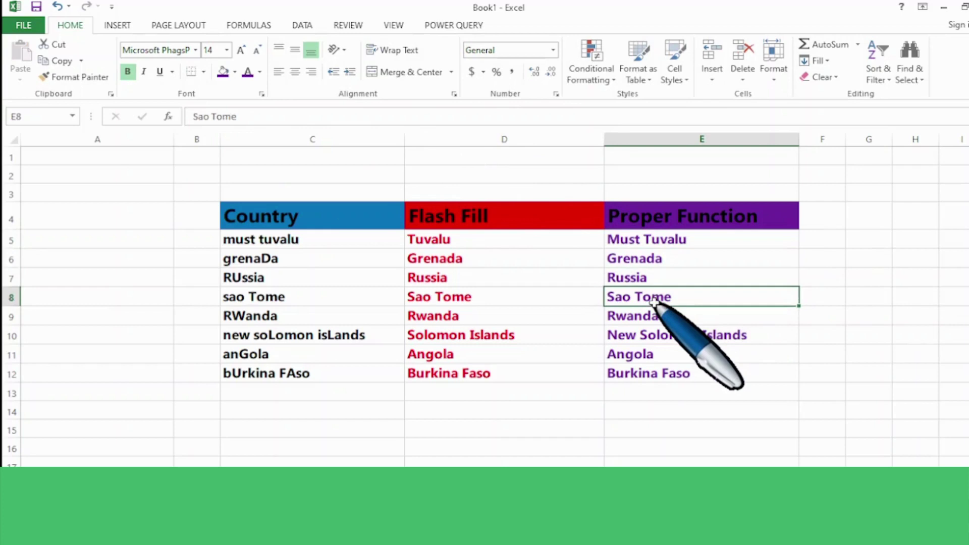
left_click(654, 335)
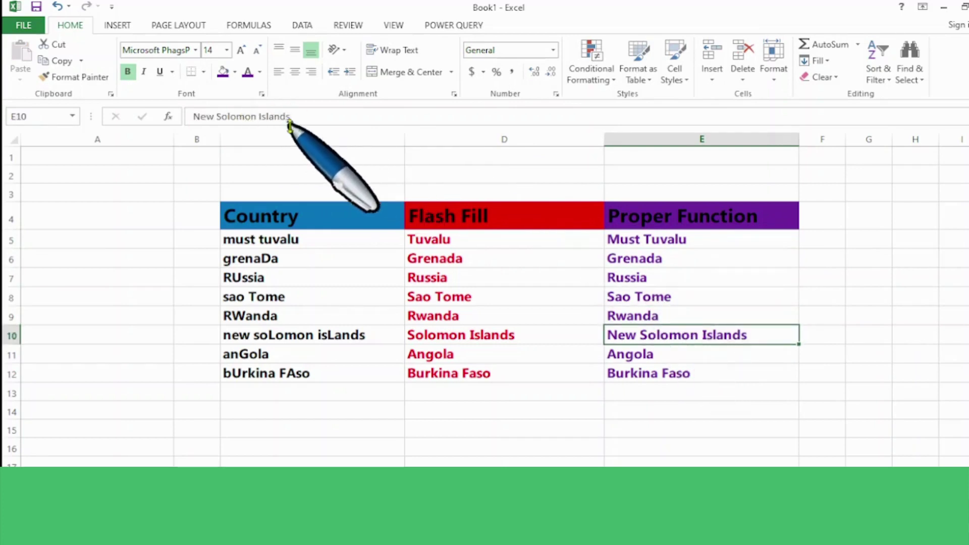
left_click(681, 290)
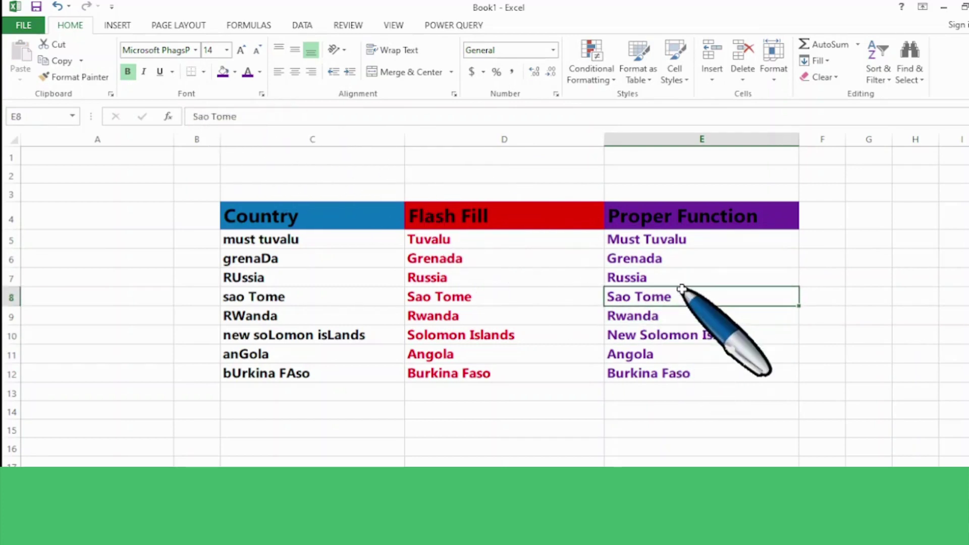